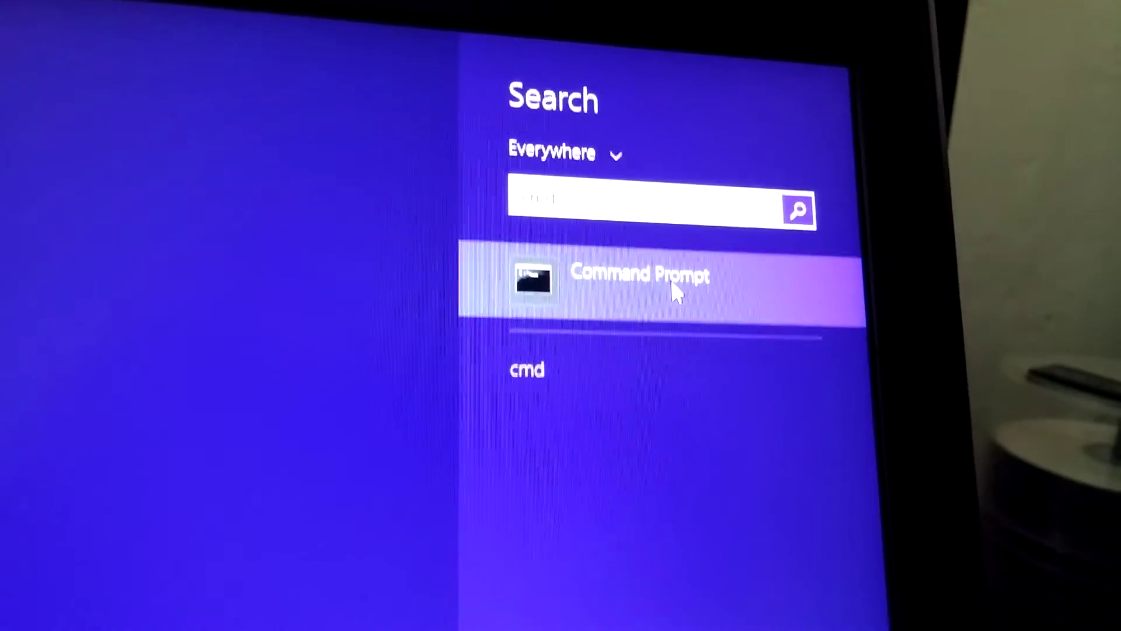
- Open the Command Prompt search result's file location in File Explorer
right_click(669, 294)
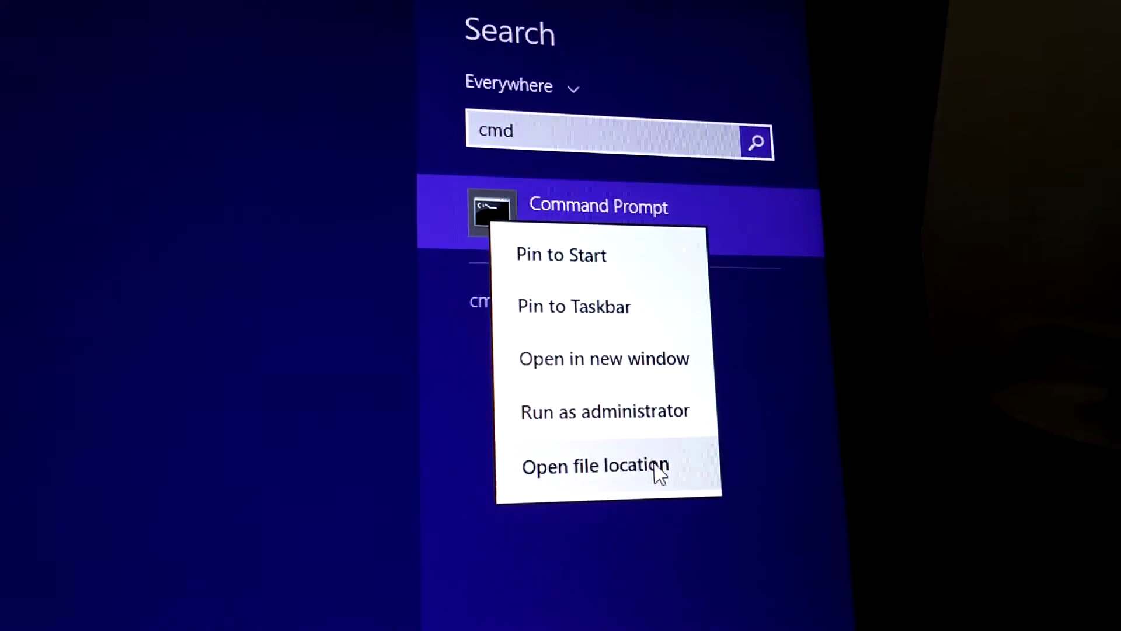
left_click(658, 460)
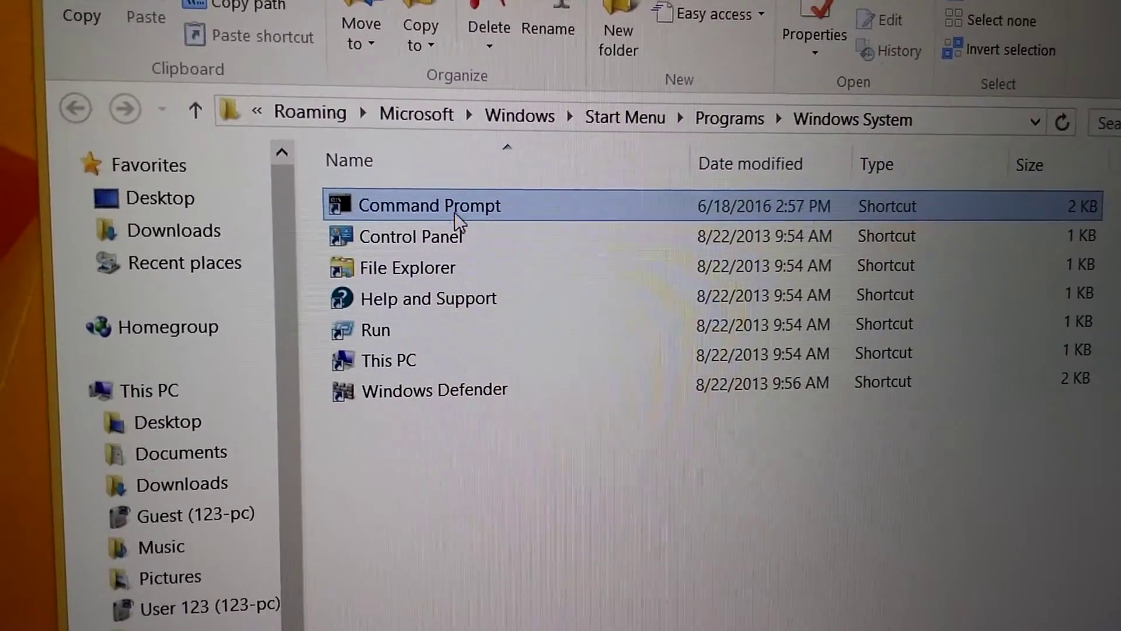
- Open the Properties of the Command Prompt shortcut in Windows System
right_click(451, 201)
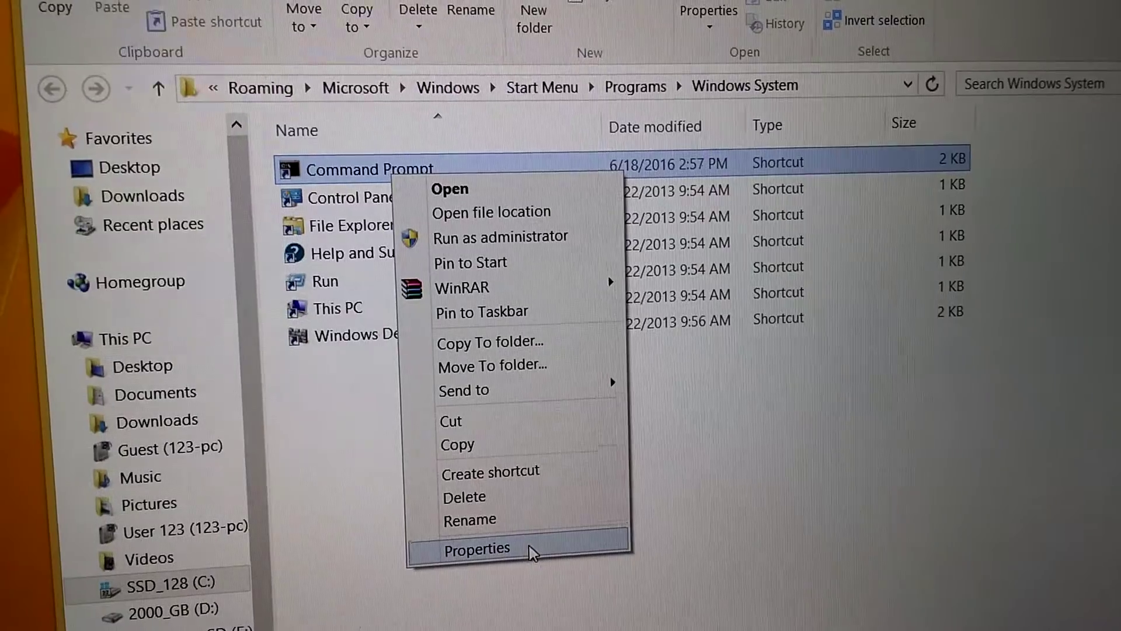
left_click(532, 552)
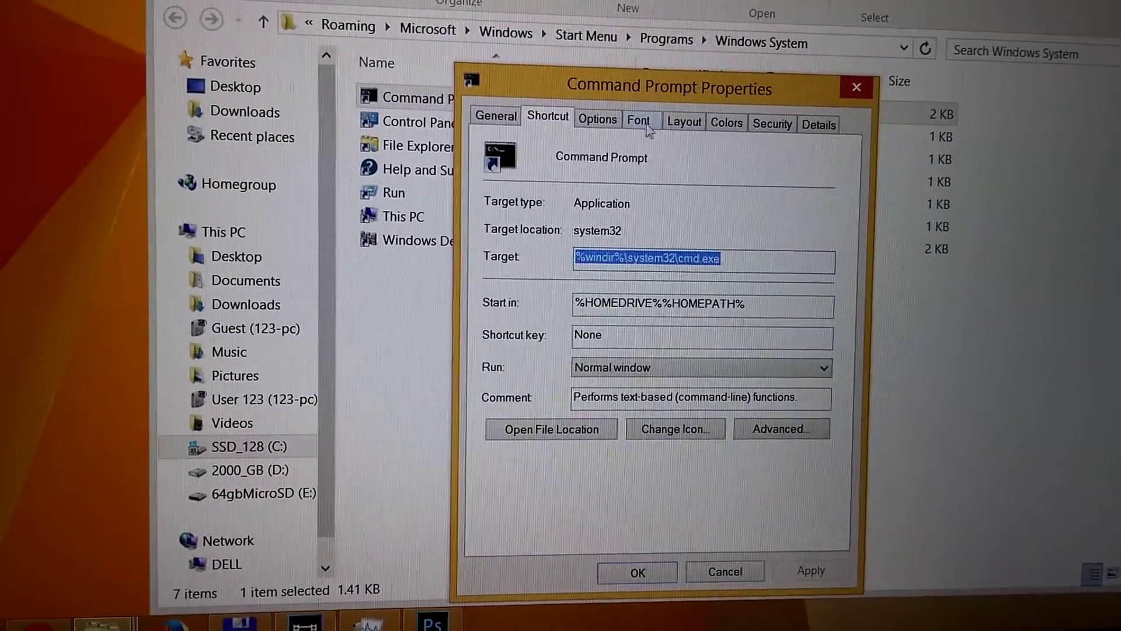
- Choose the 10 x 18 Raster Fonts size for the shortcut and apply it with OK
left_click(638, 120)
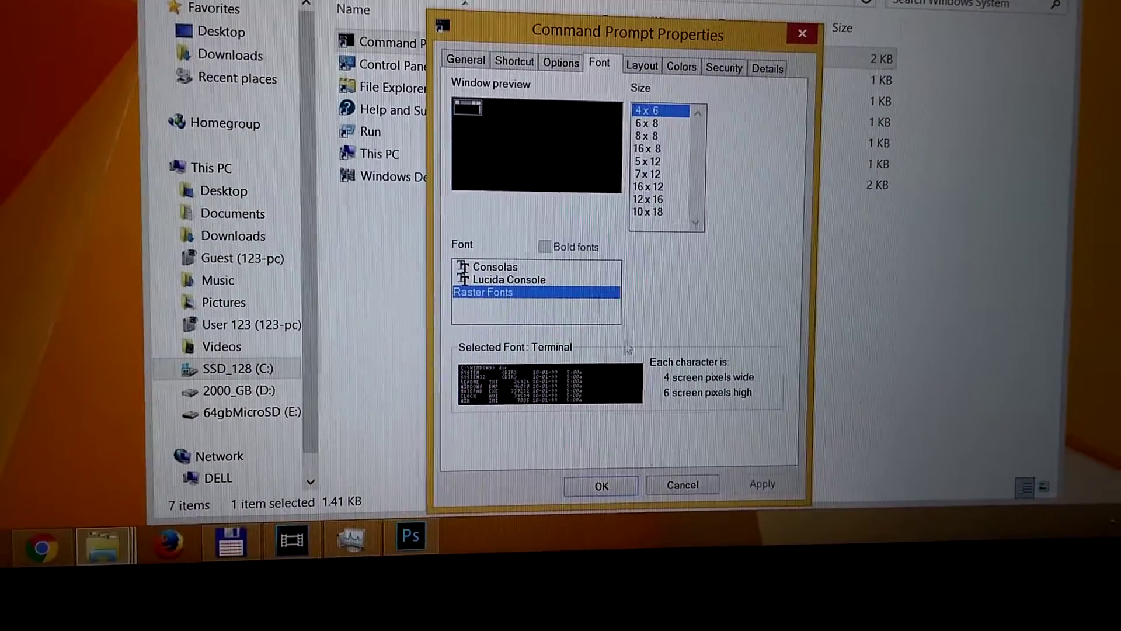
left_click(660, 213)
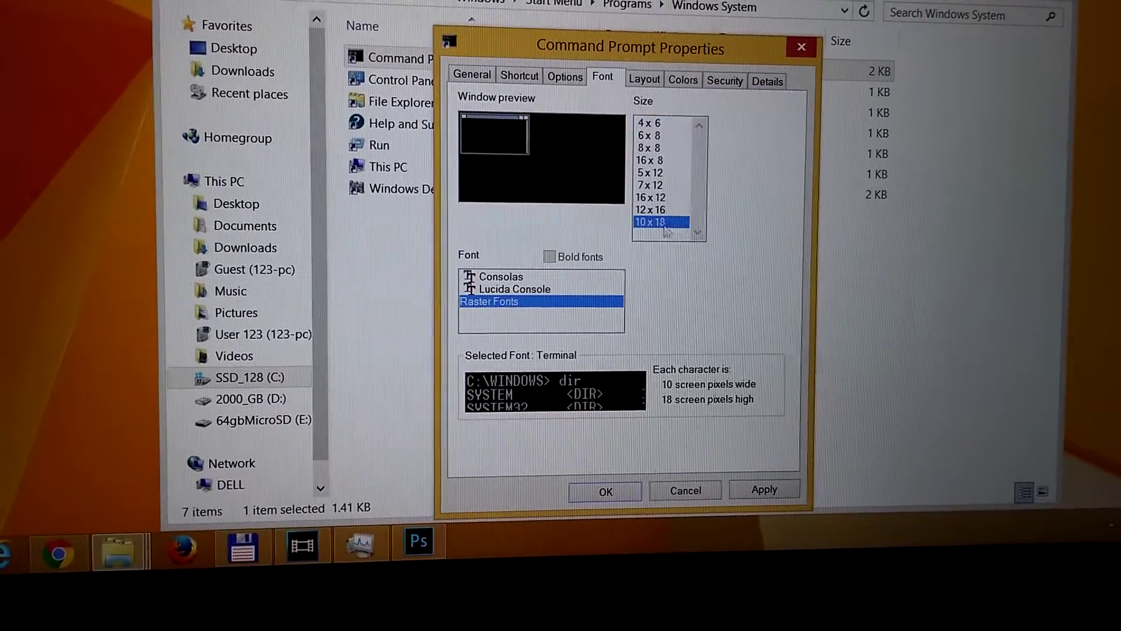
left_click(603, 462)
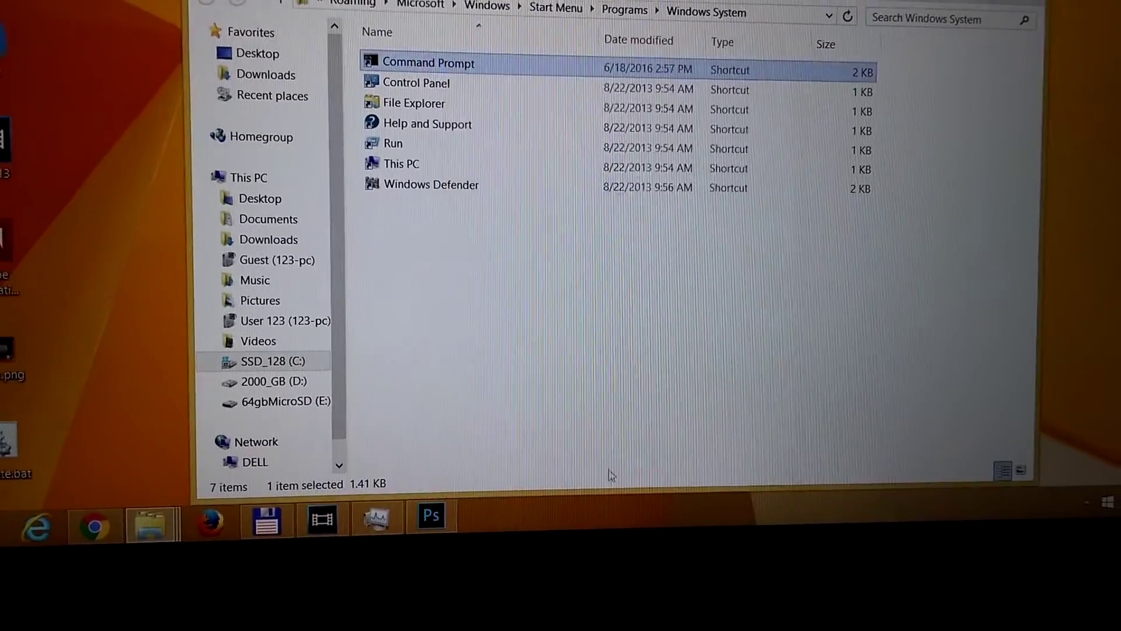